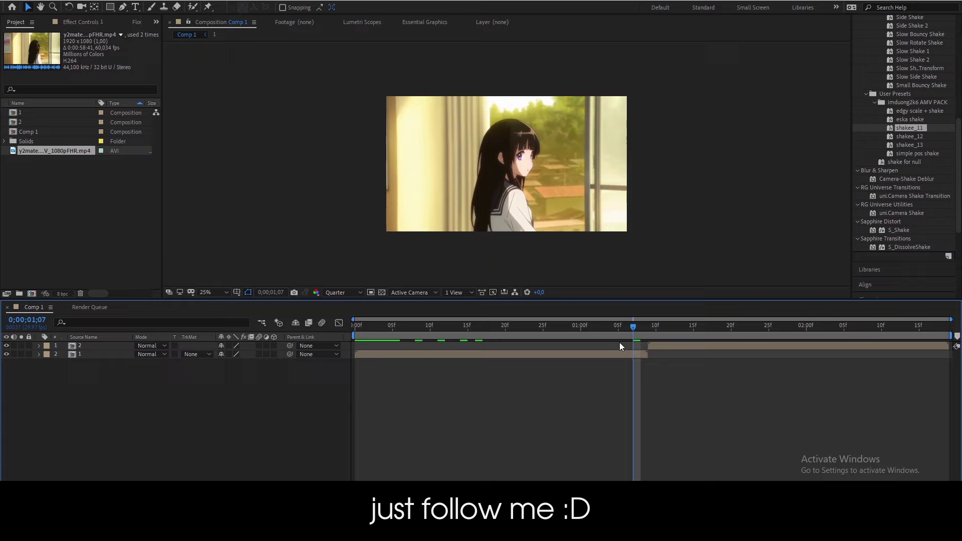
- Add Null 2 above the first clip and trim it to end at the 0;00;01;09 cut
left_click_drag(633, 331, 918, 331)
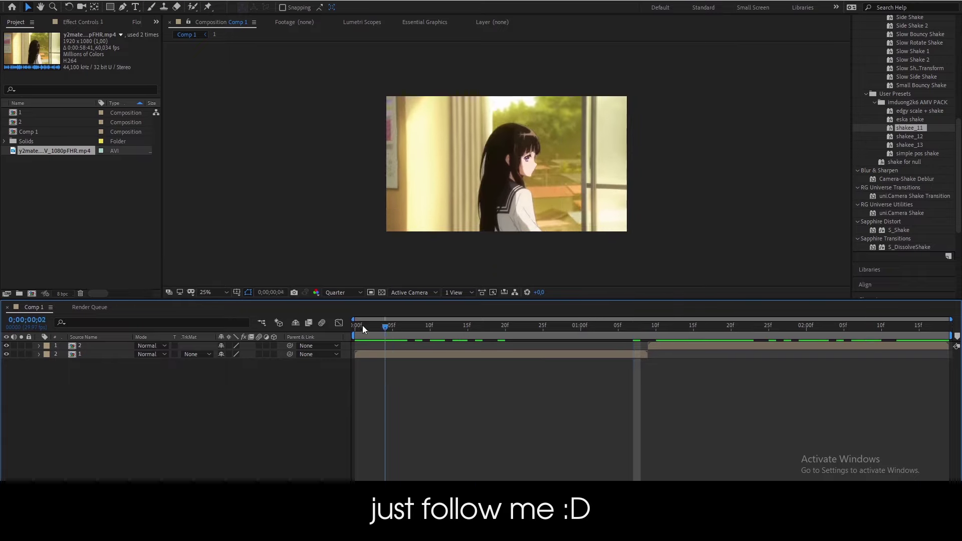
left_click_drag(919, 331, 355, 326)
left_click(78, 352)
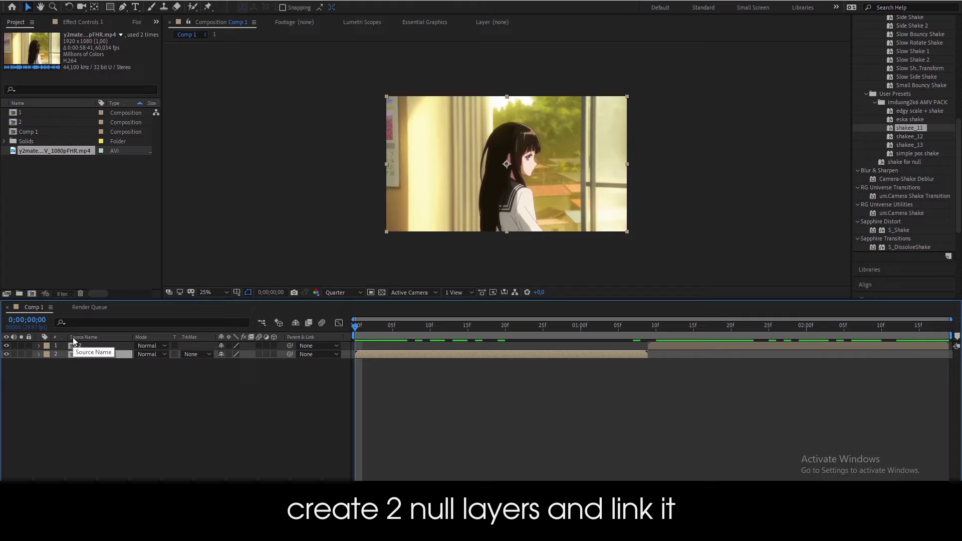
key("ctrl+alt+shift+y")
left_click_drag(642, 326, 648, 325)
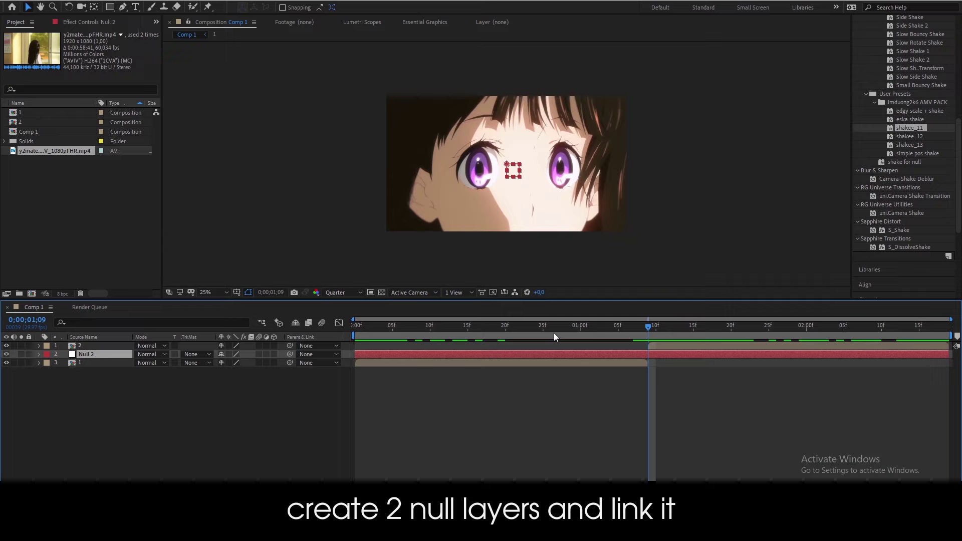
key("ctrl+shift+d")
key("Delete")
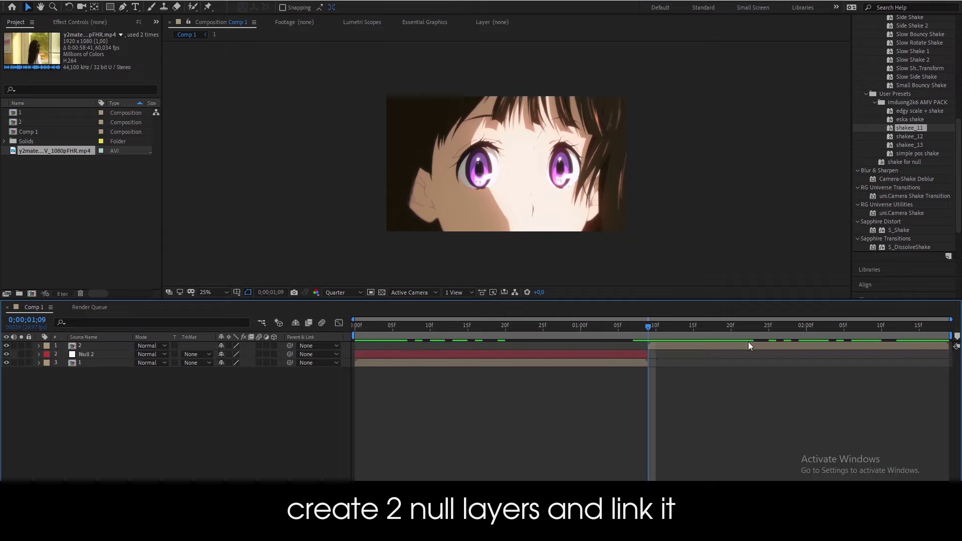
- Add Null 3 for the second clip, then parent layer 1 to Null 2 and layer 2 to Null 3
left_click(749, 344)
key("ctrl+alt+shift+y")
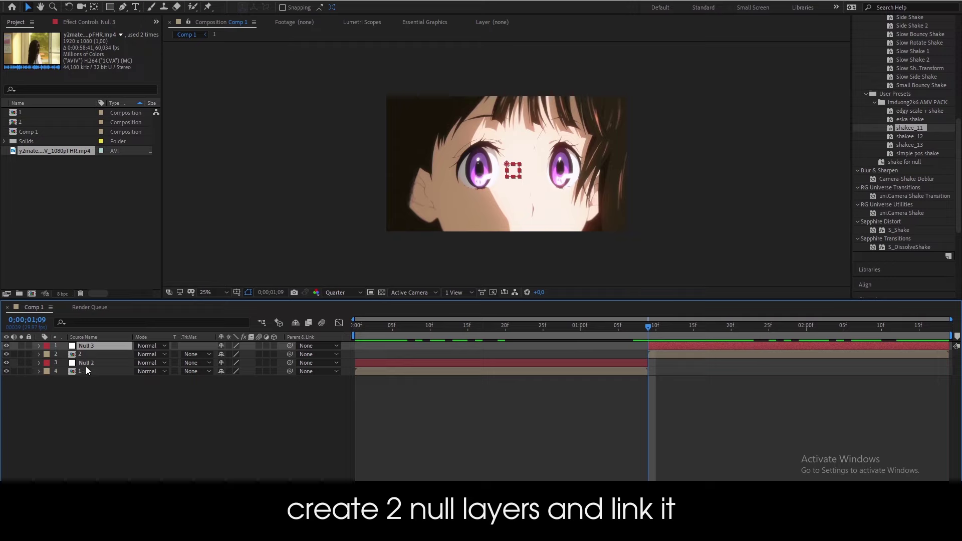
left_click(536, 325)
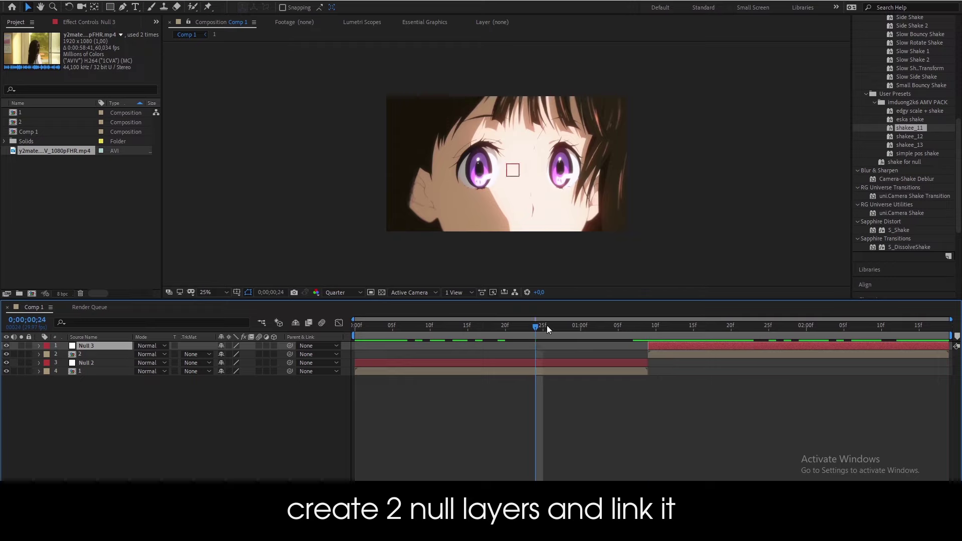
left_click(89, 371)
left_click_drag(289, 372, 90, 363)
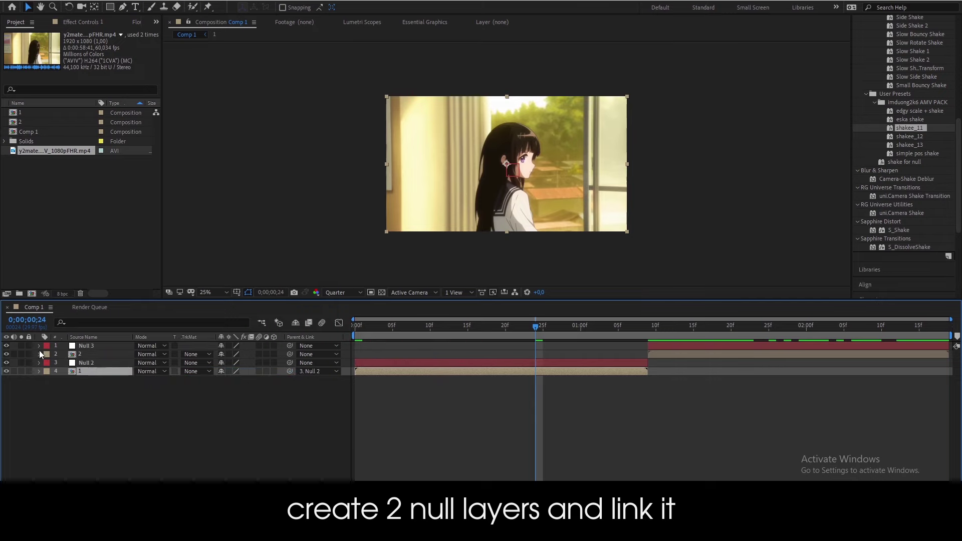
left_click(95, 354)
left_click_drag(290, 354, 87, 346)
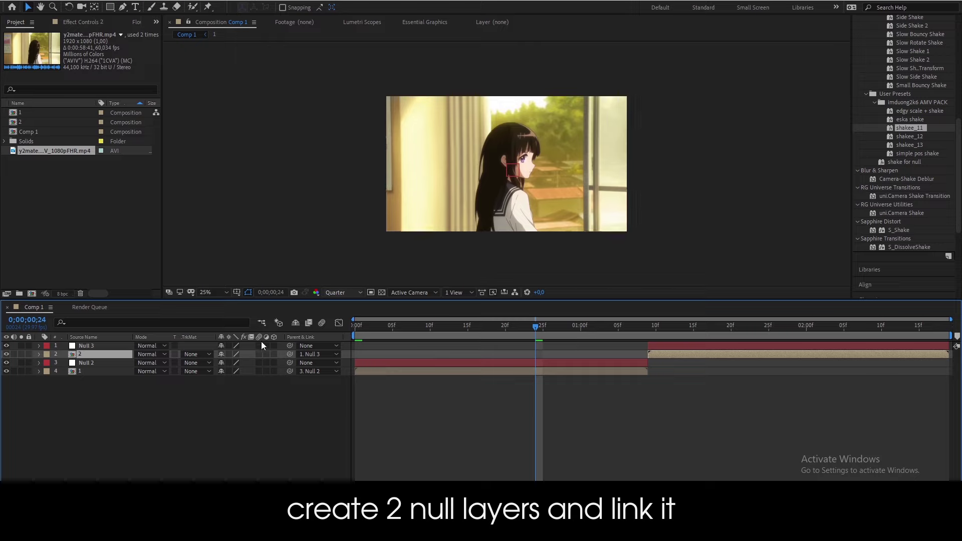
left_click_drag(405, 334, 399, 333)
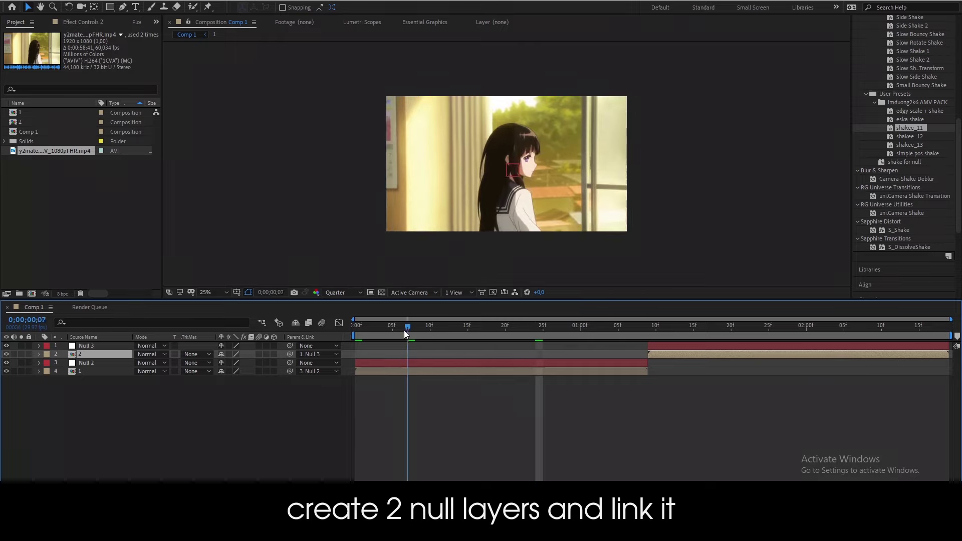
left_click(410, 363)
- Key Null 2's scale from 100% at 0;00;00;06 to 700% at the cut
key("s")
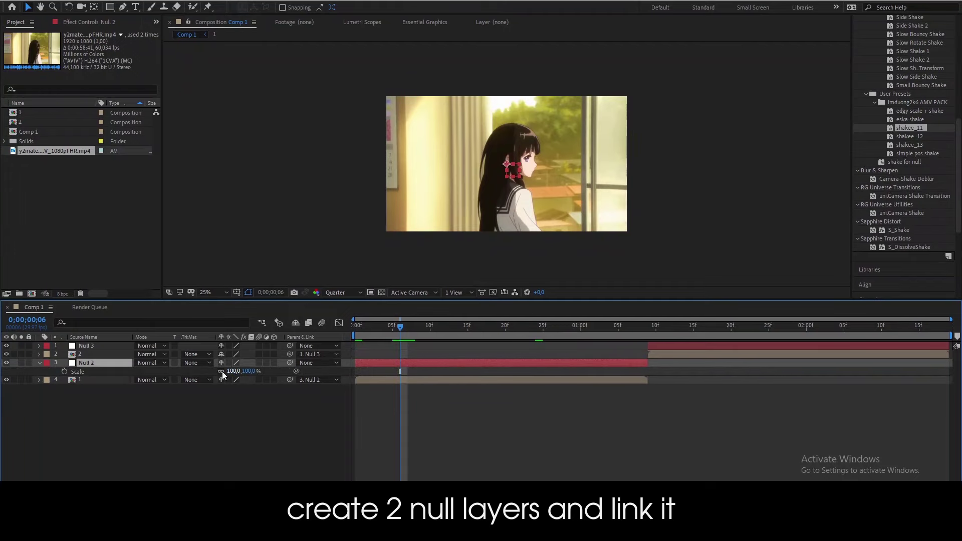
left_click(64, 371)
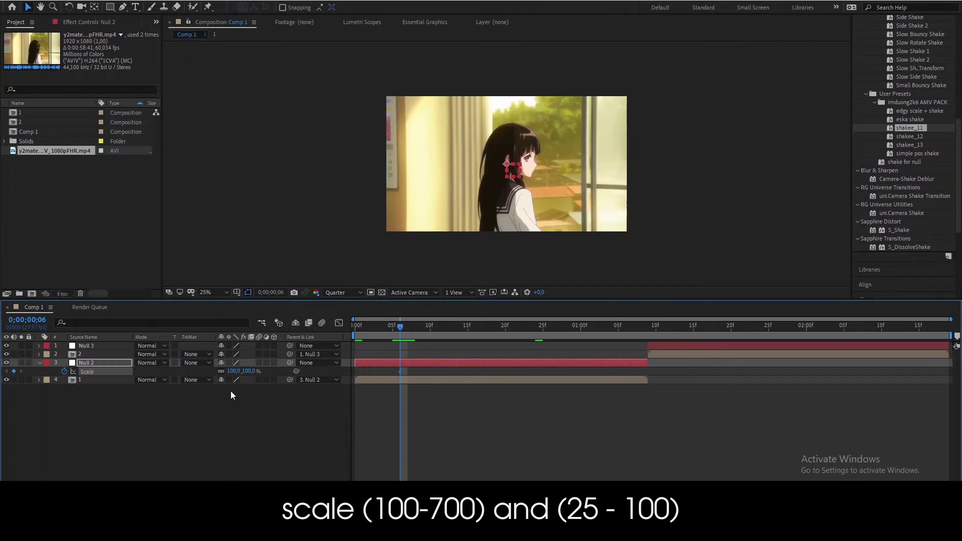
left_click_drag(400, 372, 643, 379)
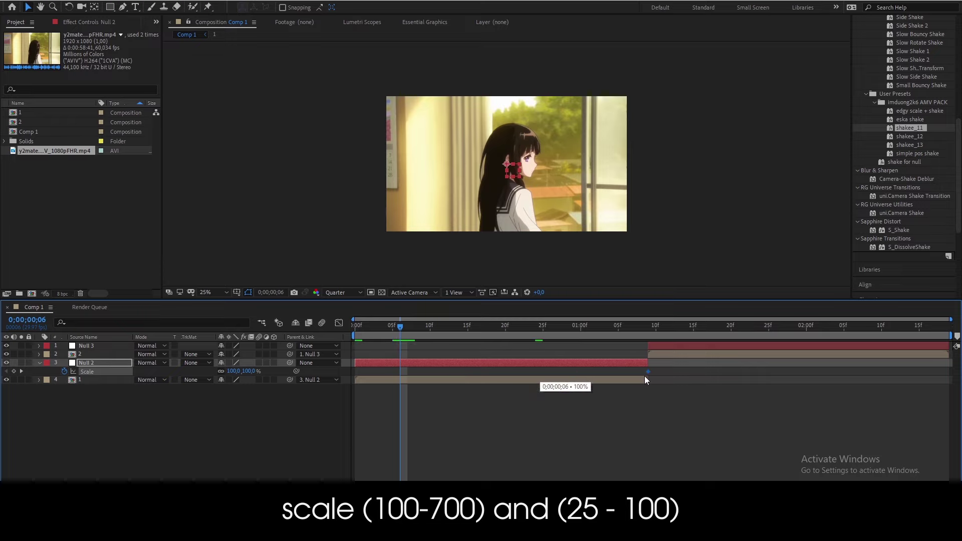
left_click(14, 371)
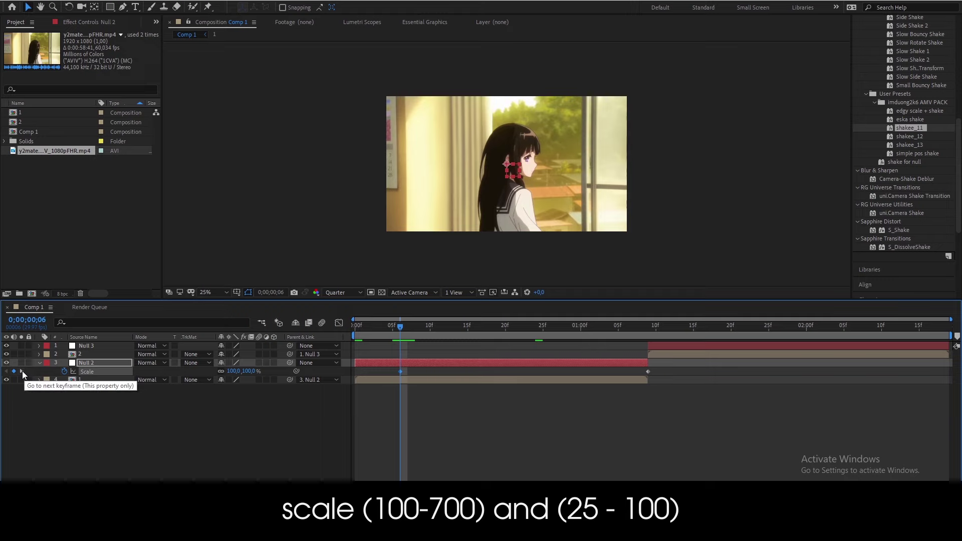
left_click(22, 371)
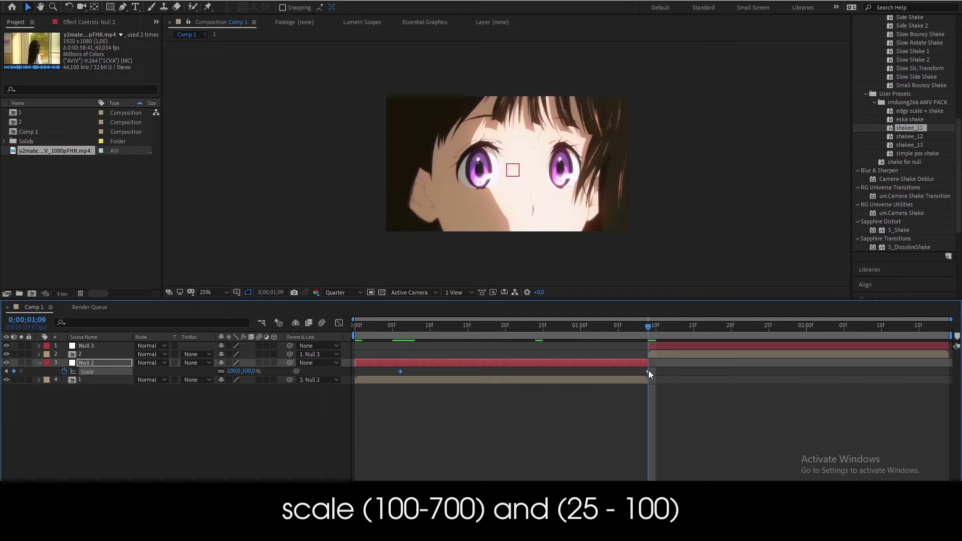
left_click(233, 371)
type("700")
key("Return")
- Key Null 3's scale from 25% at the cut back to 100% later in the second clip
left_click(659, 345)
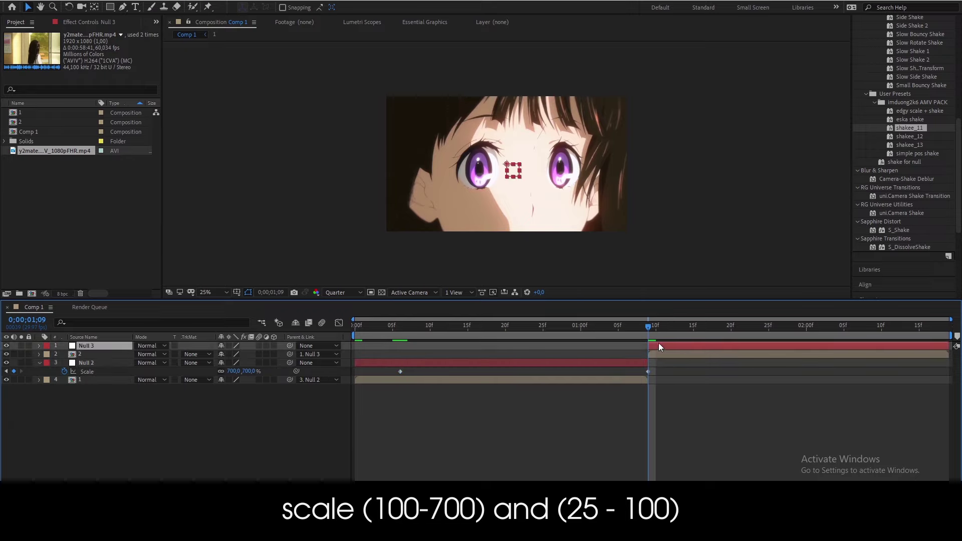
key("s")
left_click(63, 354)
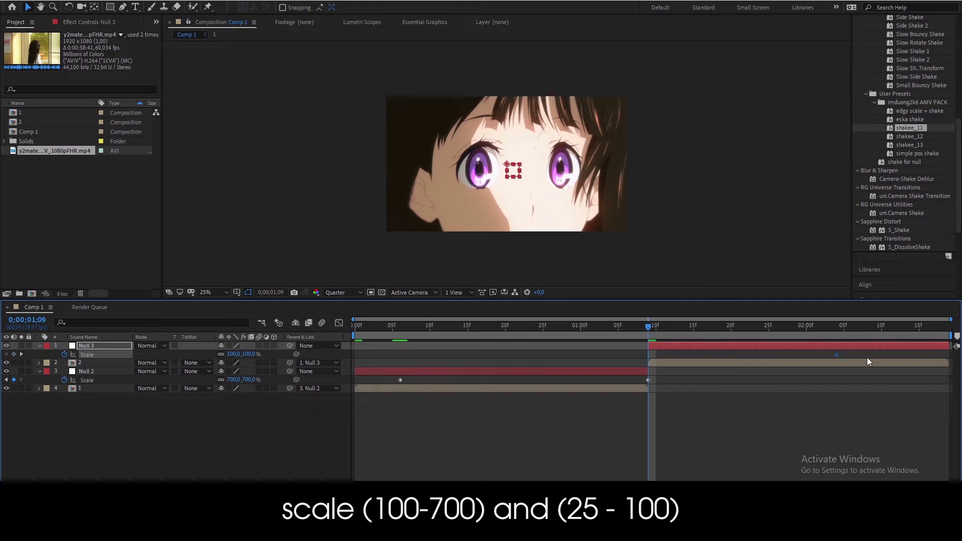
left_click_drag(867, 357, 925, 360)
left_click(14, 354)
left_click(231, 354)
type("25")
key("Return")
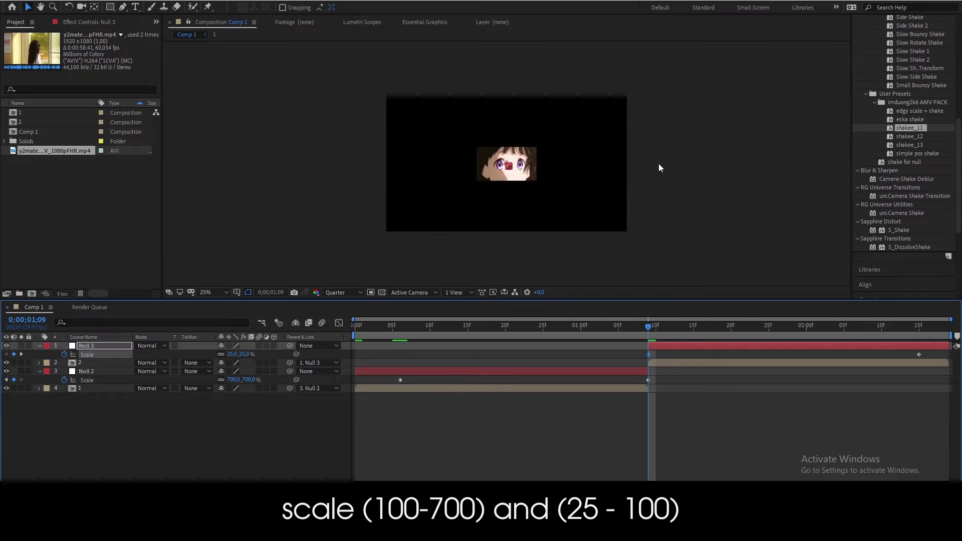
- Apply Motion Tile to the first clip with output width and height 650 and Mirror Edges on
scroll(897, 108, "up", 10)
double_click(878, 37)
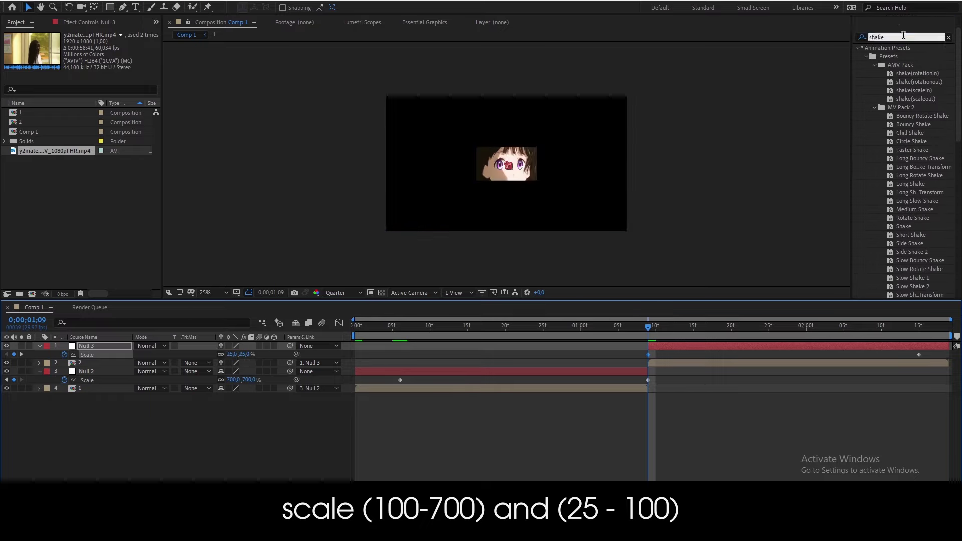
type("motion")
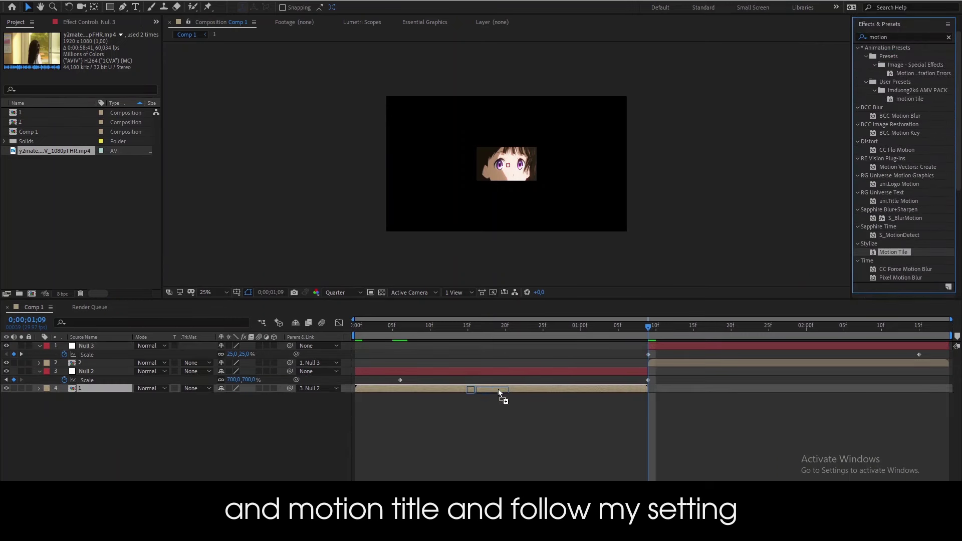
left_click_drag(898, 256, 498, 389)
left_click(95, 77)
type("650")
key("Tab")
type("650")
left_click(90, 188)
left_click(92, 95)
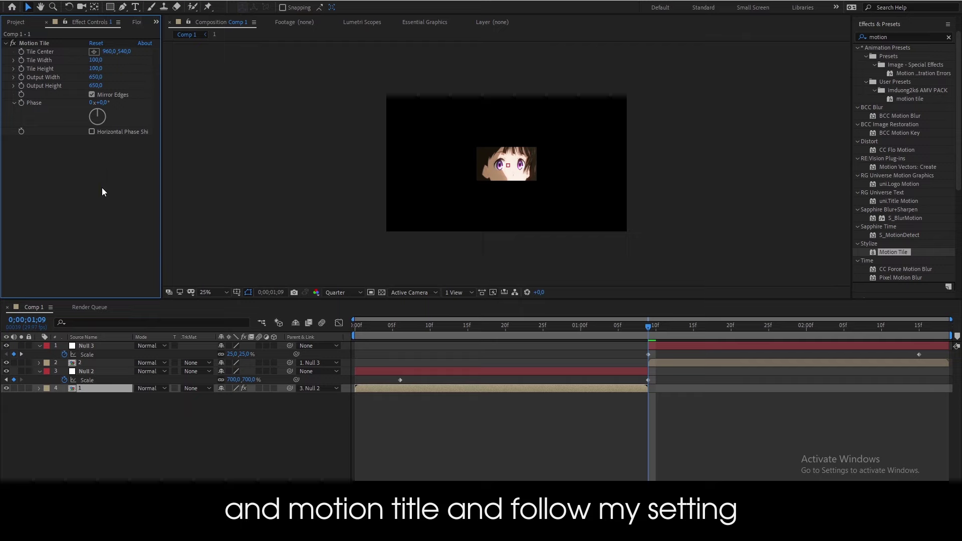
- Copy the configured Motion Tile effect onto the second clip layer
left_click(39, 44)
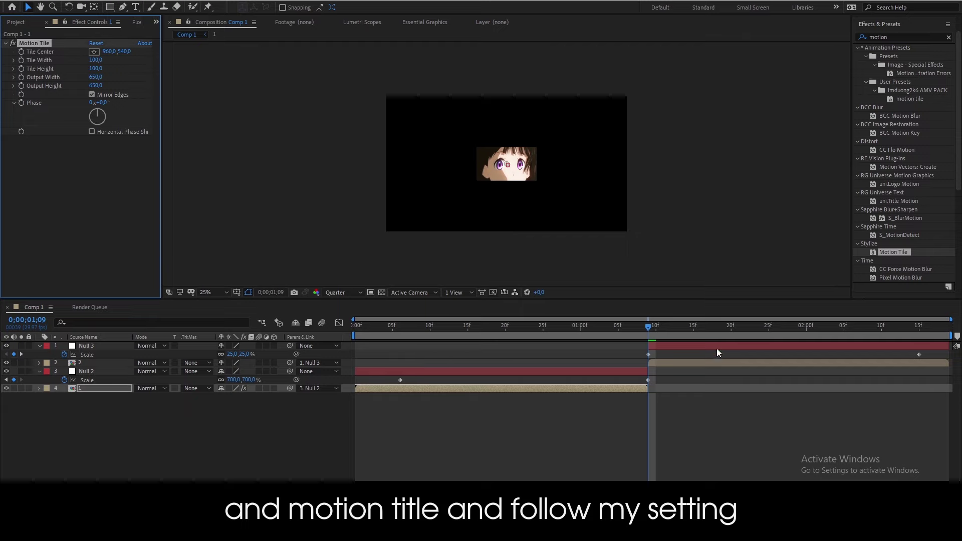
left_click(722, 360)
key("ctrl+v")
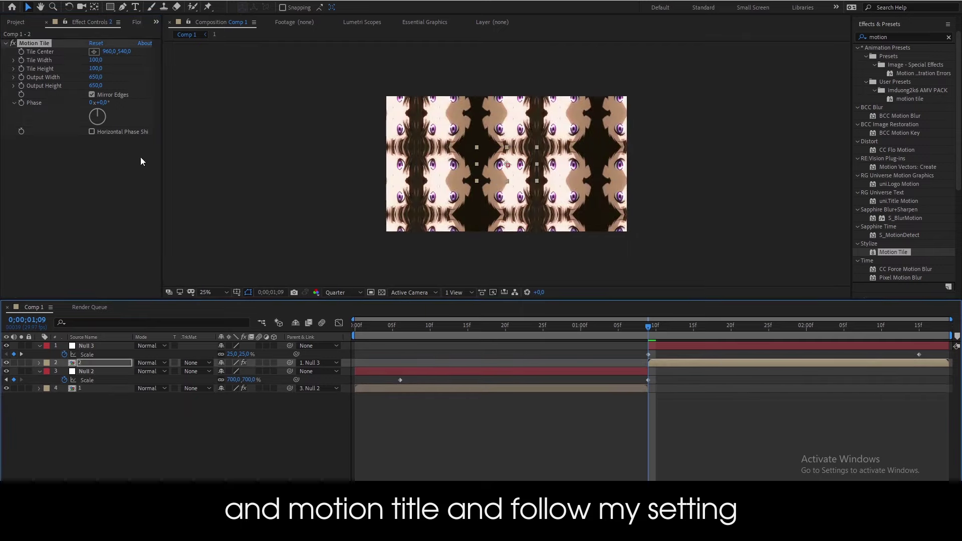
left_click(116, 219)
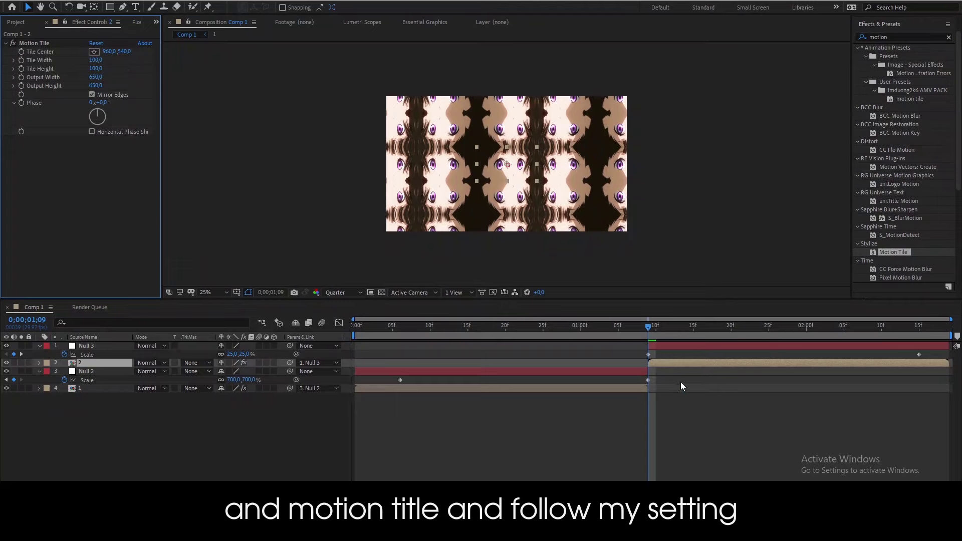
left_click(381, 376)
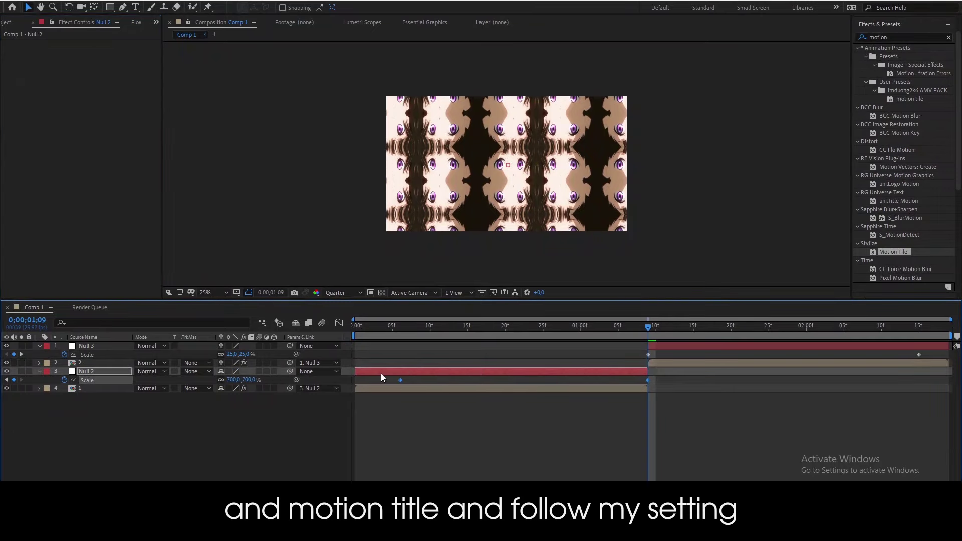
key("shift+F3")
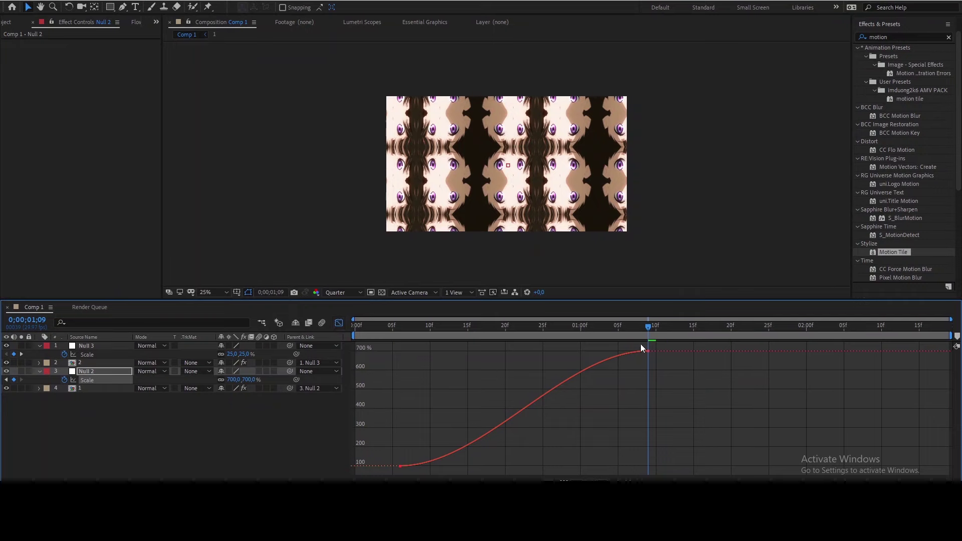
- Reshape Null 2's scale curve to start flat and rise steeply into 700%
left_click(641, 346)
mouse_move(565, 351)
left_mouse_down()
mouse_move(681, 441)
mouse_move(742, 464)
left_mouse_up()
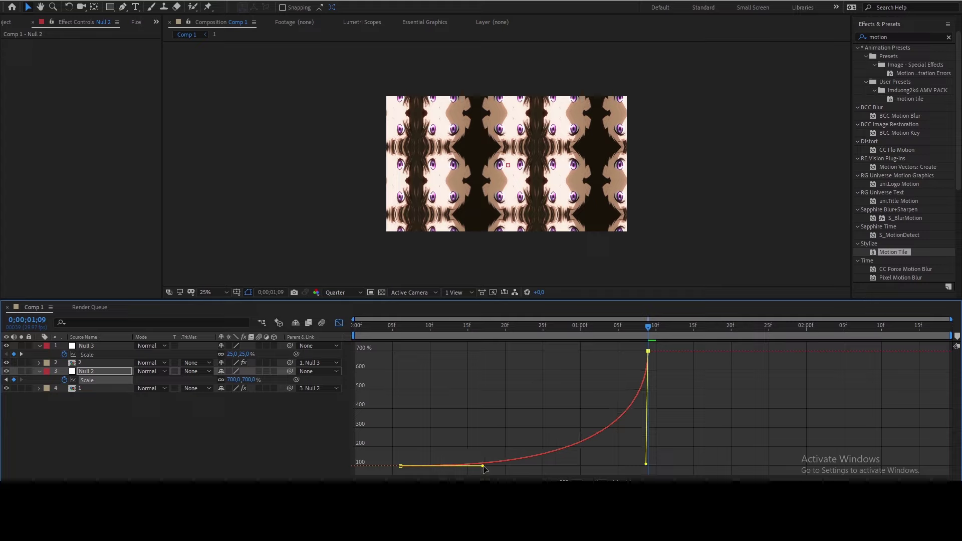
left_click_drag(484, 466, 606, 459)
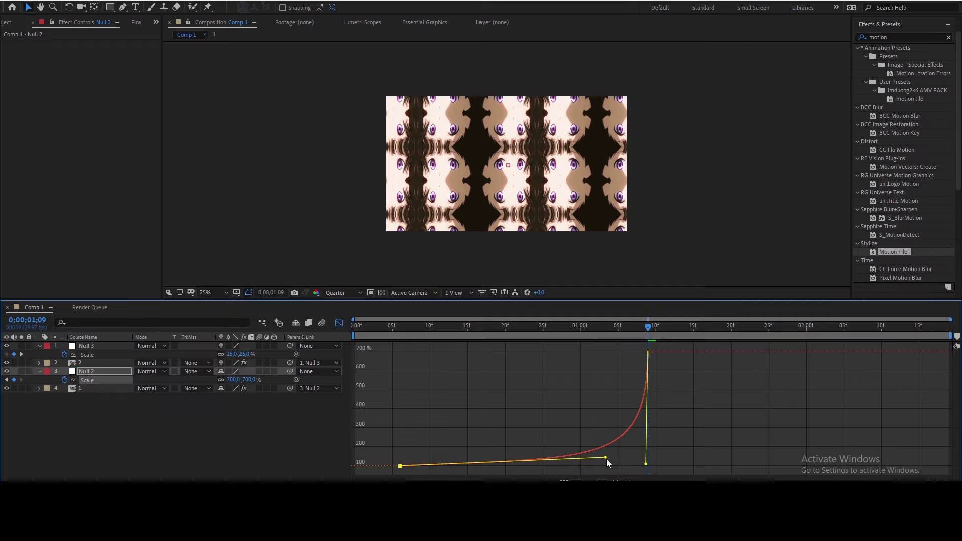
left_click(339, 324)
- Reshape Null 3's scale curve to shoot up from 25% then settle slowly into 100%
left_click(110, 353)
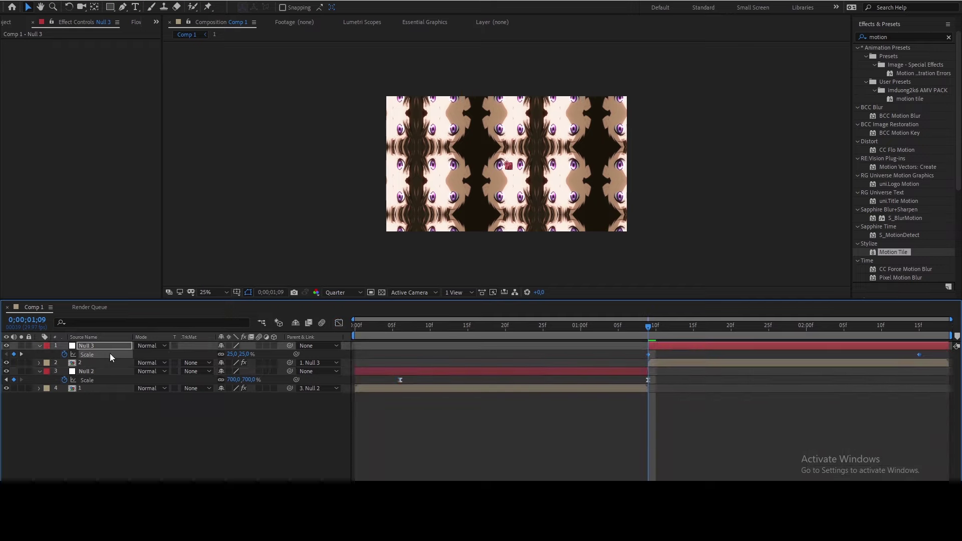
left_click(339, 322)
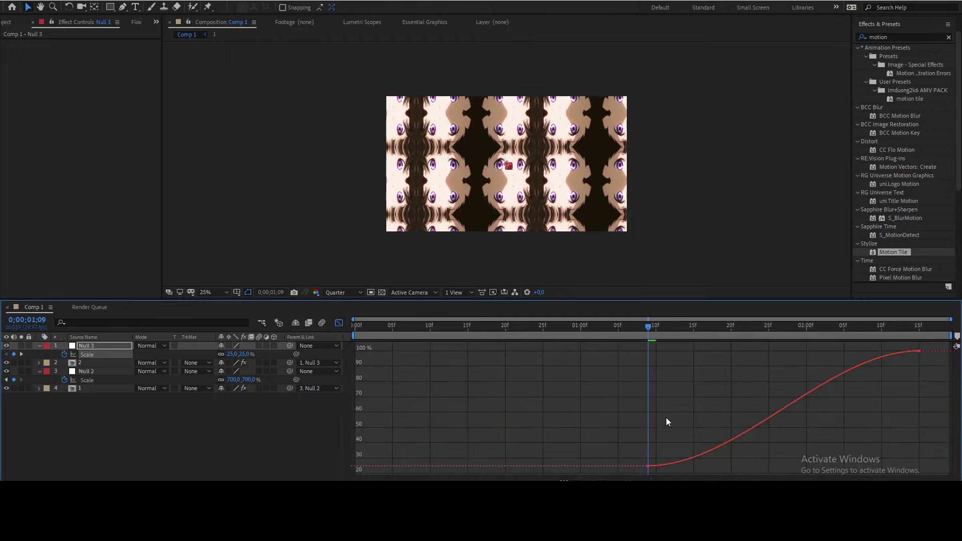
mouse_move(739, 466)
left_mouse_down()
mouse_move(551, 374)
mouse_move(475, 355)
left_mouse_up()
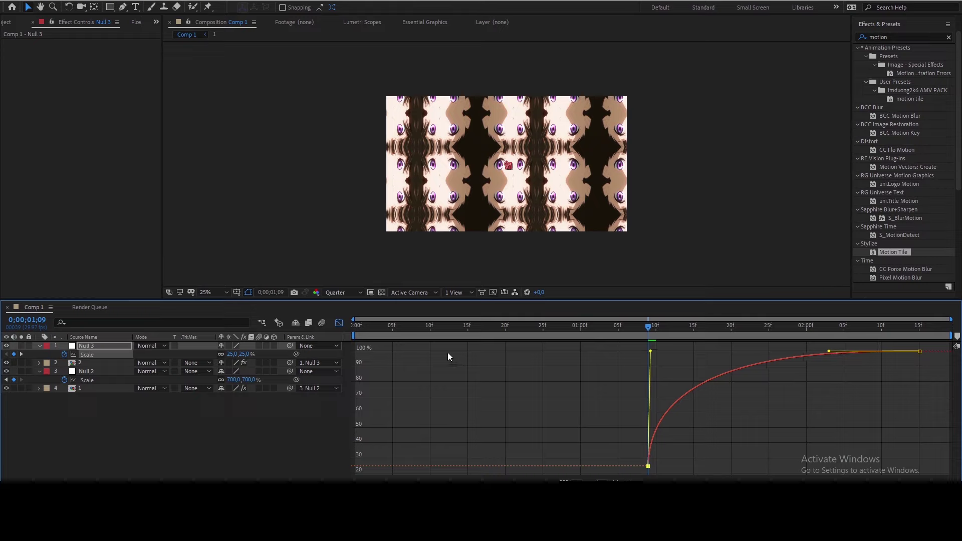
left_click_drag(829, 351, 708, 357)
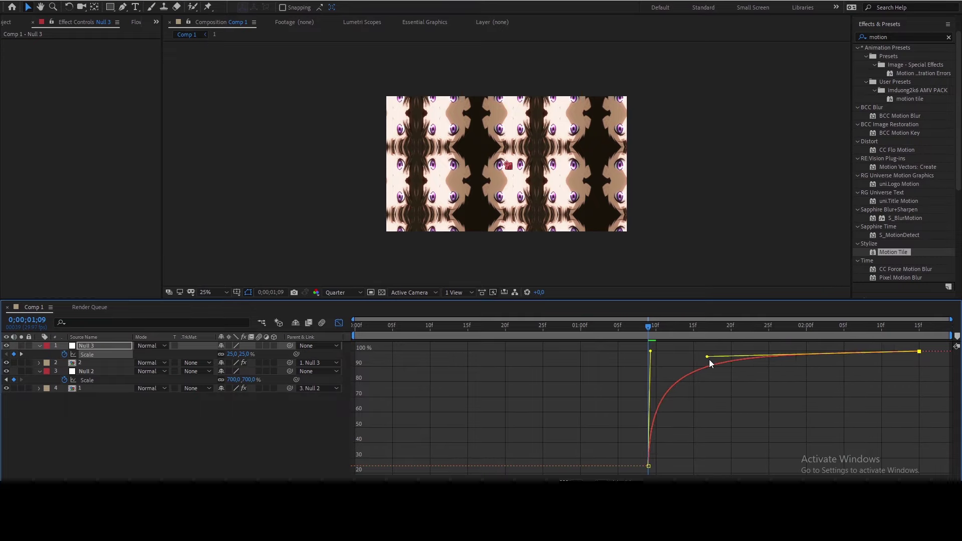
left_click(338, 323)
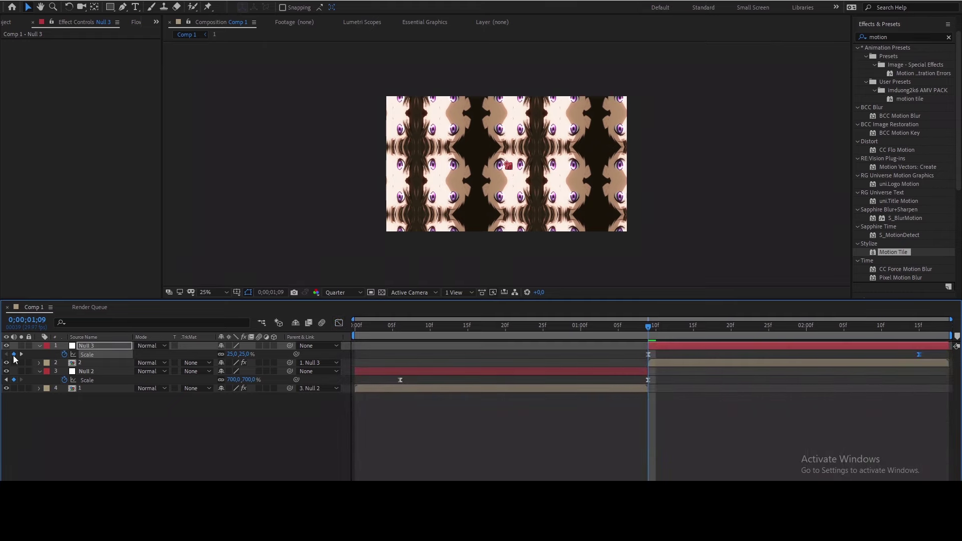
- Enable motion blur for the composition and both clip layers
left_click(322, 323)
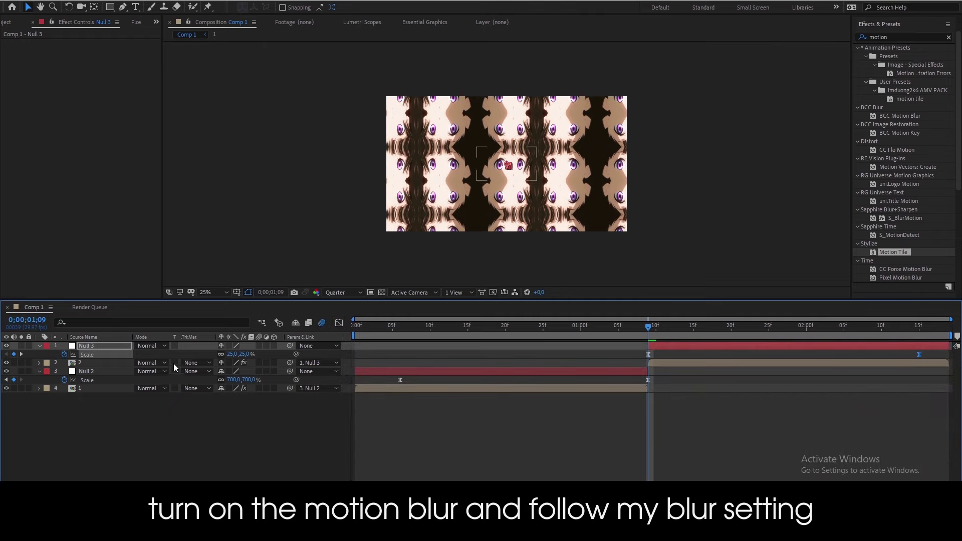
left_click(259, 363)
left_click(259, 389)
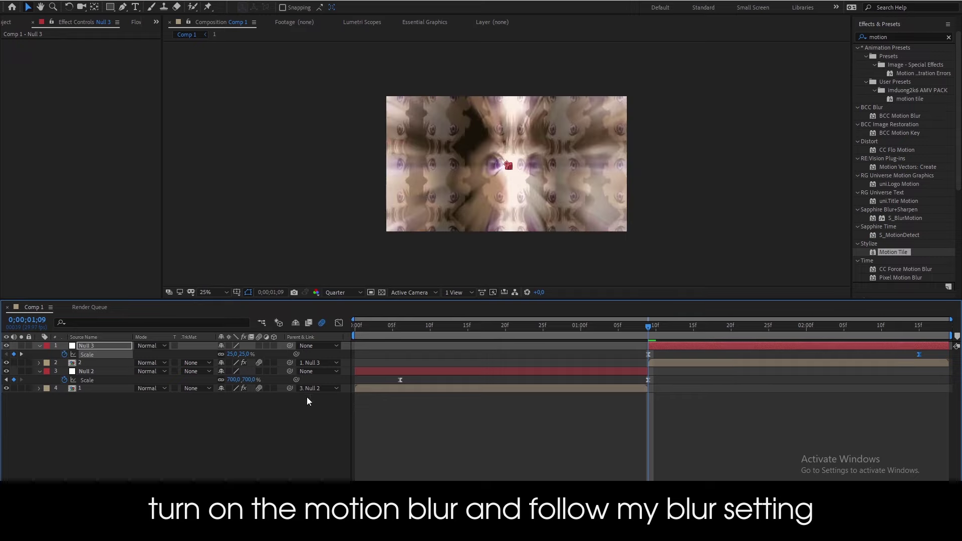
left_click(585, 441)
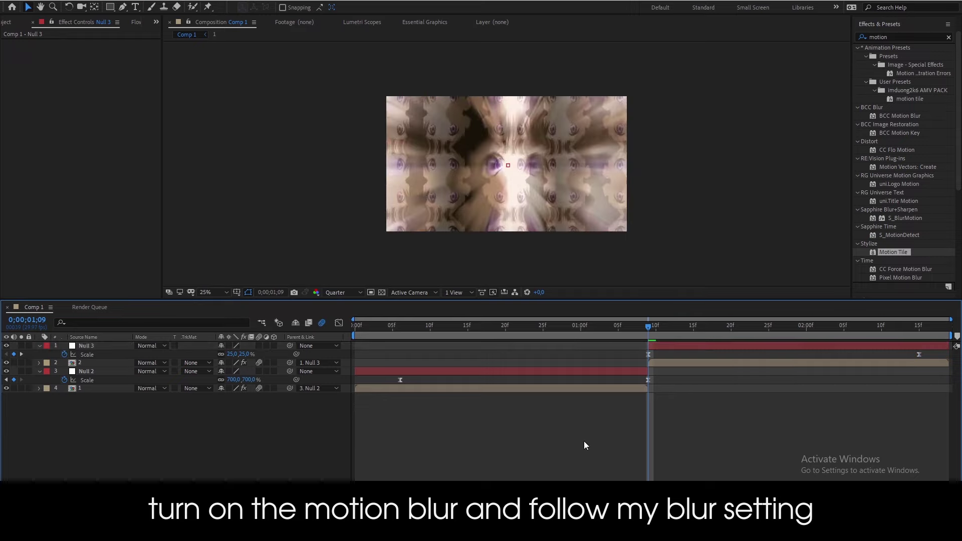
- Check Composition Settings and preview the blurred zoom transition from around 0;12
key("ctrl+k")
left_click(629, 345)
mouse_move(629, 325)
left_mouse_down()
mouse_move(444, 326)
mouse_move(655, 353)
left_mouse_up()
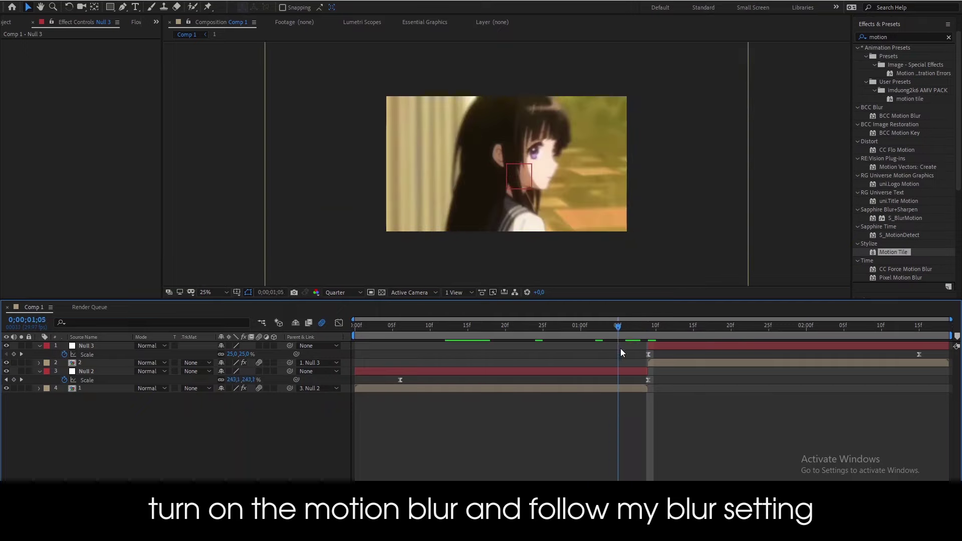
key("space")
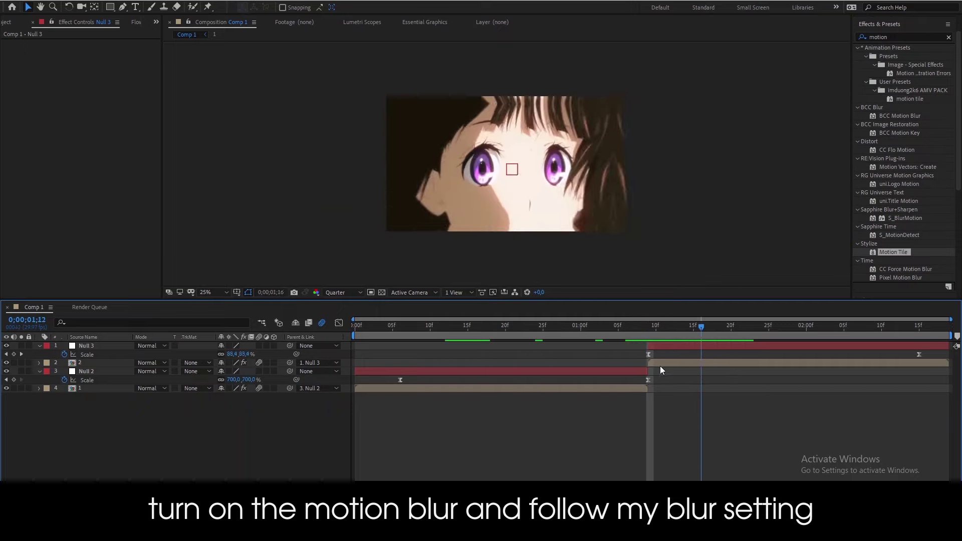
left_click_drag(520, 371, 425, 371)
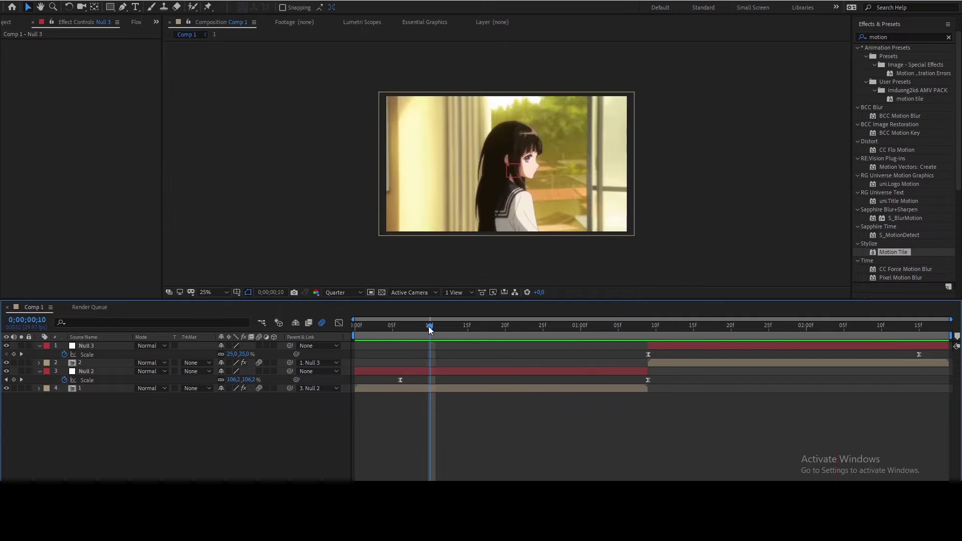
- Move Null 2's first scale key to 0;14 and Null 3's last to 2;05, then preview
left_click_drag(400, 380, 460, 380)
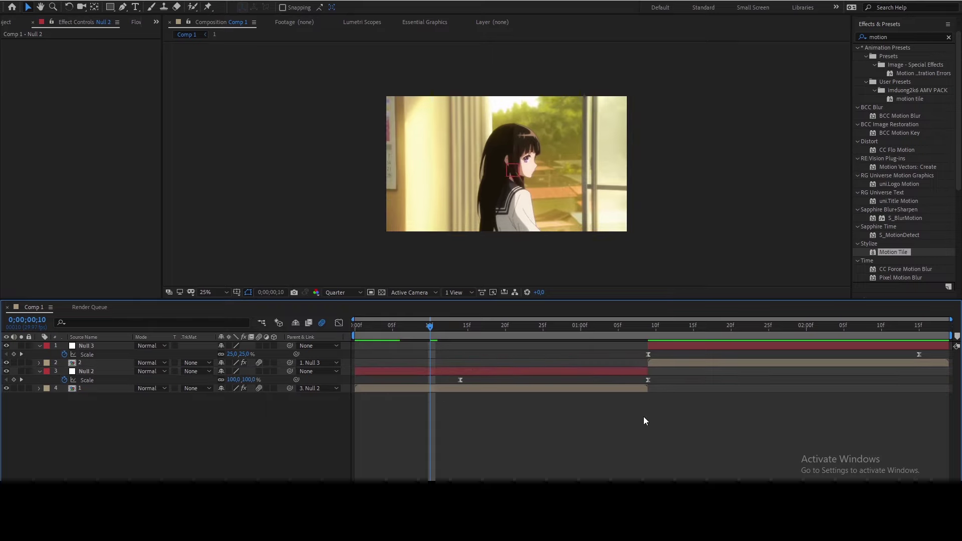
left_click_drag(919, 355, 843, 355)
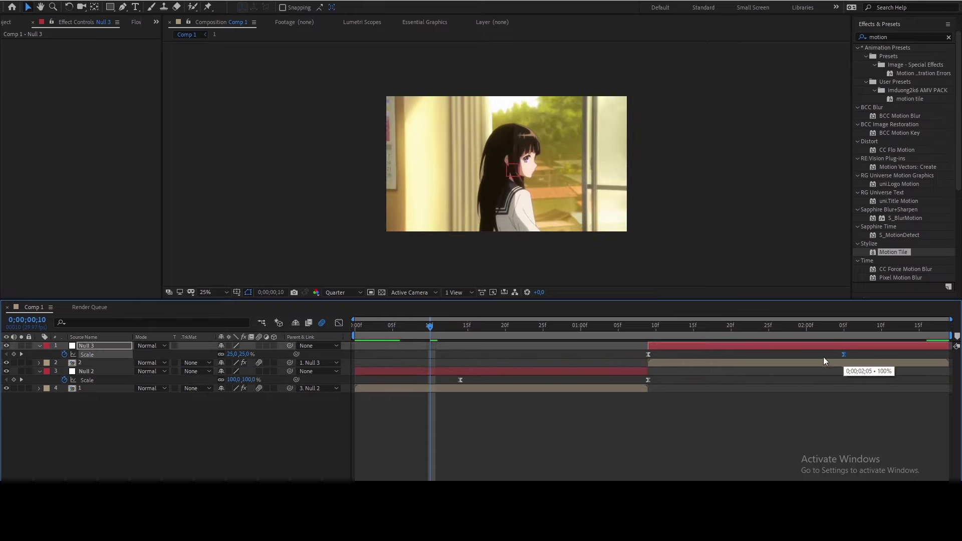
key("space")
left_click_drag(459, 325, 648, 333)
key("j")
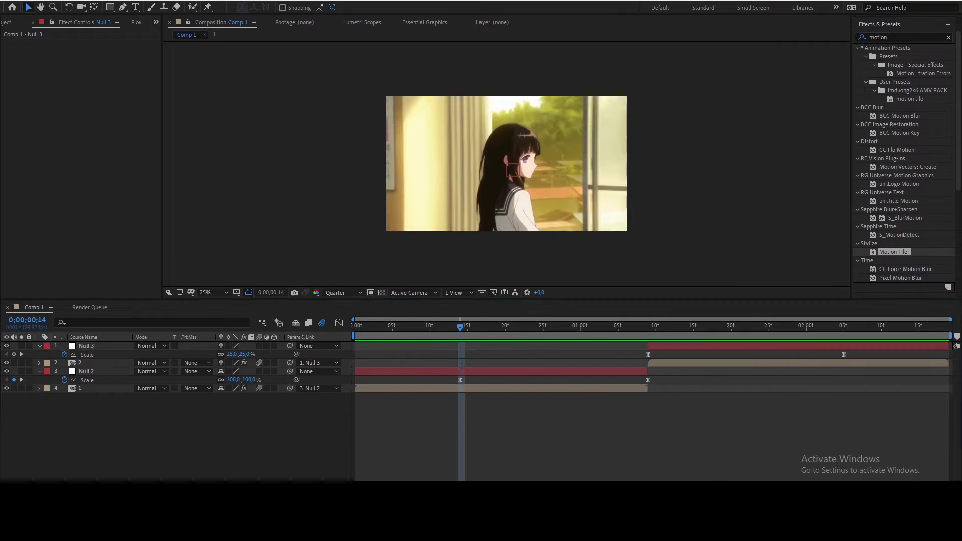
- Add Null 2 rotation keyframes at 0;00;00;14 and 0;00;01;09, keeping 0° at the first
left_click(448, 372)
key("r")
left_click(63, 380)
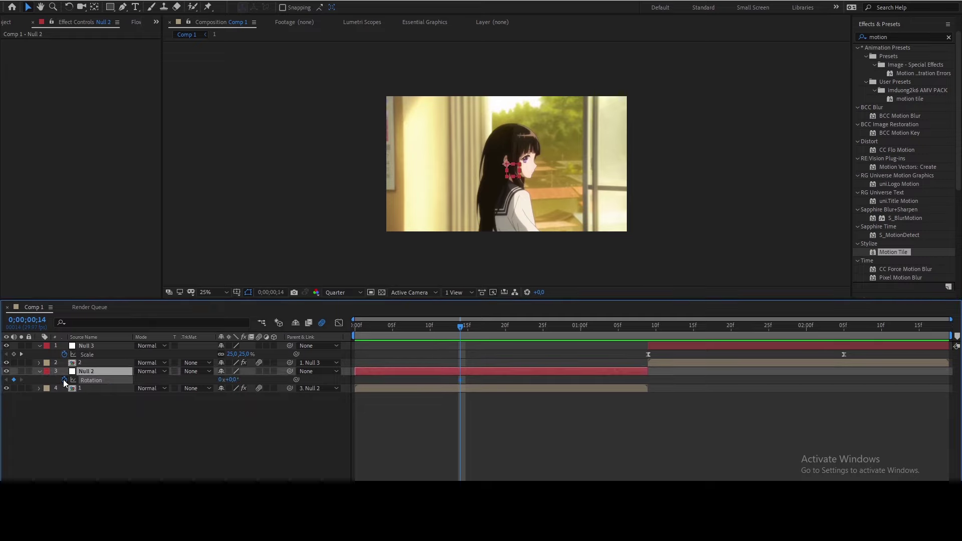
key("shift+s")
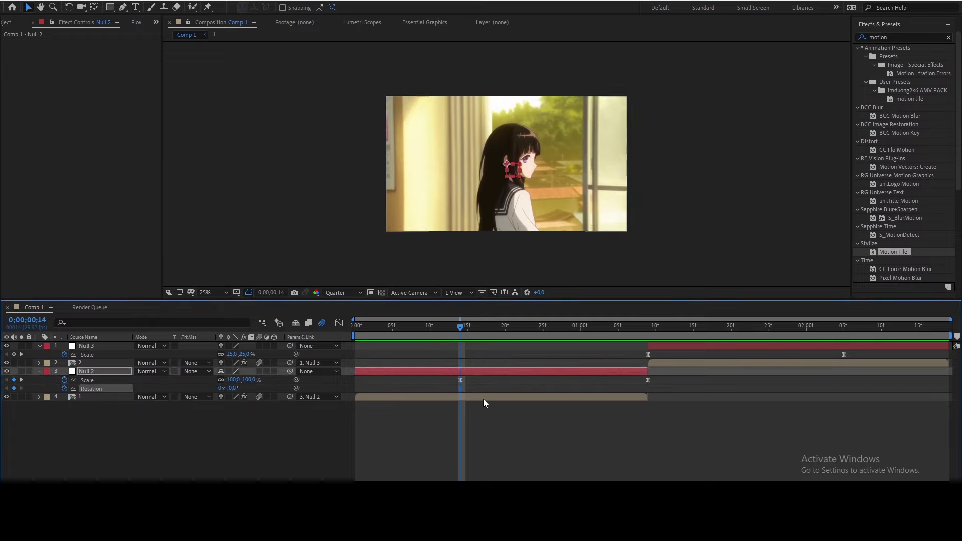
left_click_drag(460, 388, 648, 387)
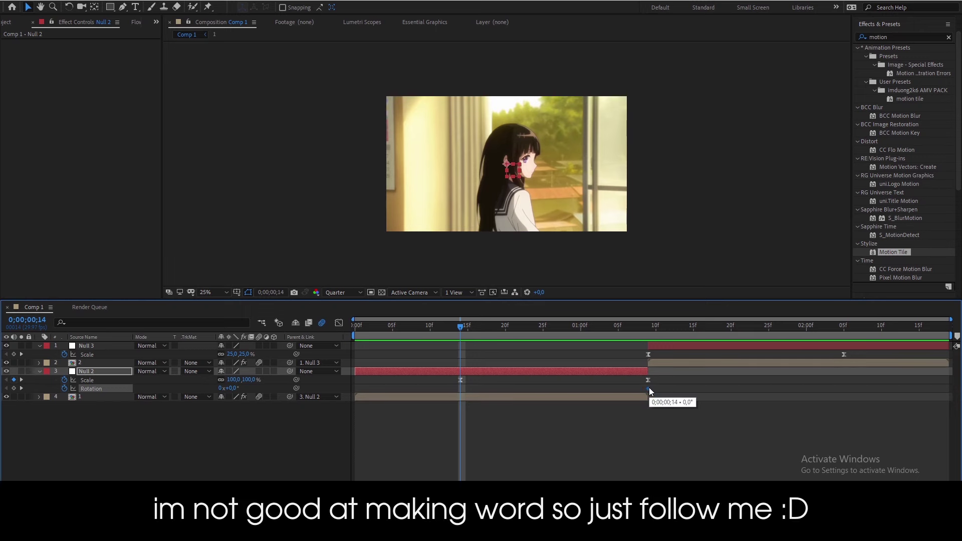
left_click(14, 389)
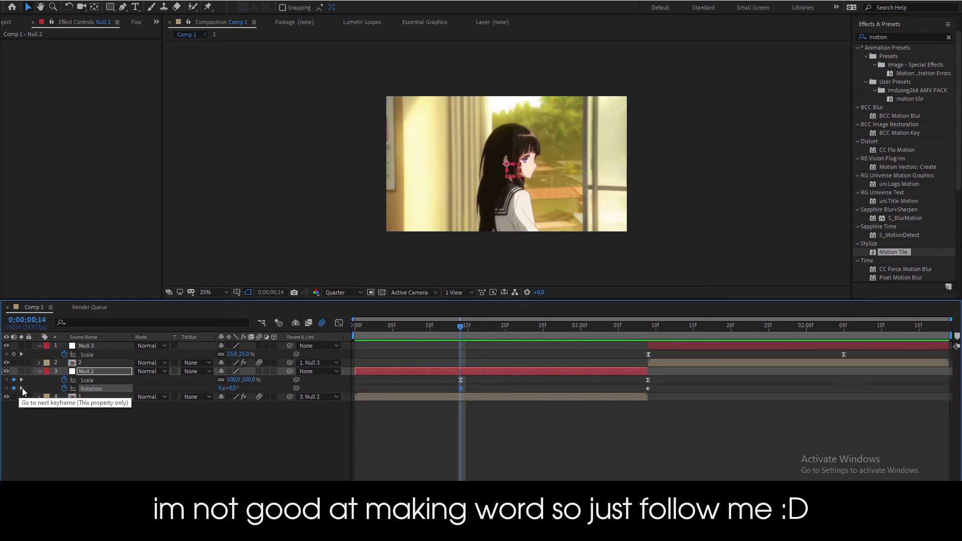
left_click(21, 389)
- Set the 1;09 rotation to 90°, Easy Ease both keys, and steepen the curve into 90°
left_click(233, 388)
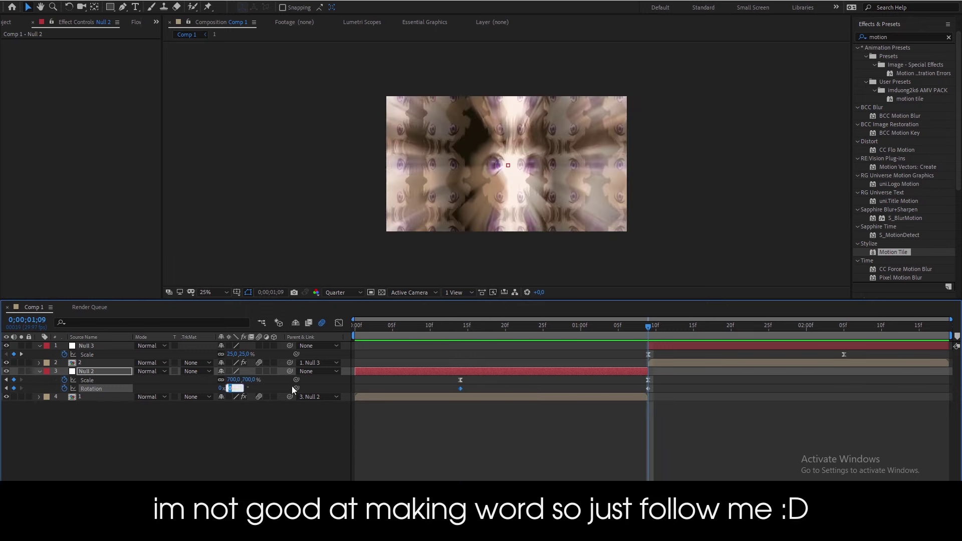
type("90")
key("Return")
key("F9")
left_click(339, 322)
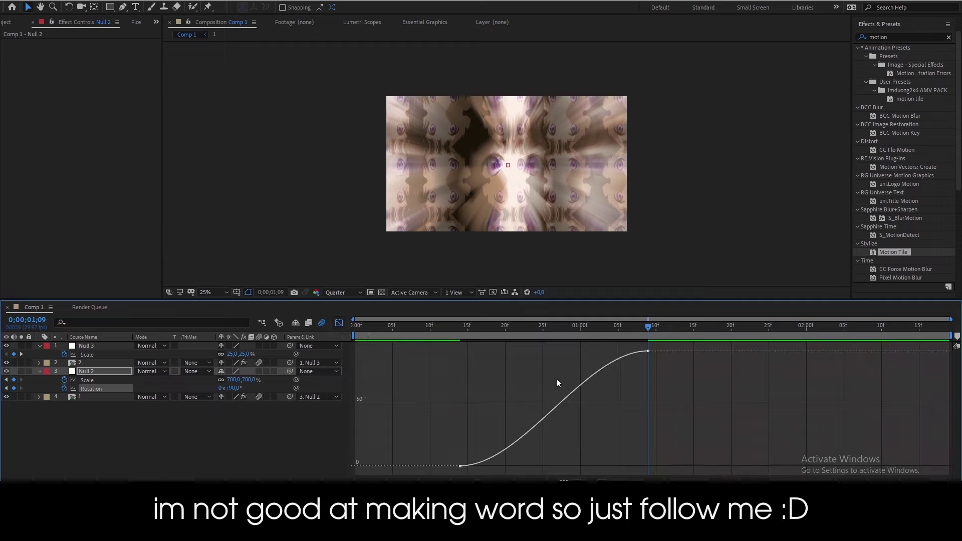
left_click_drag(586, 351, 653, 477)
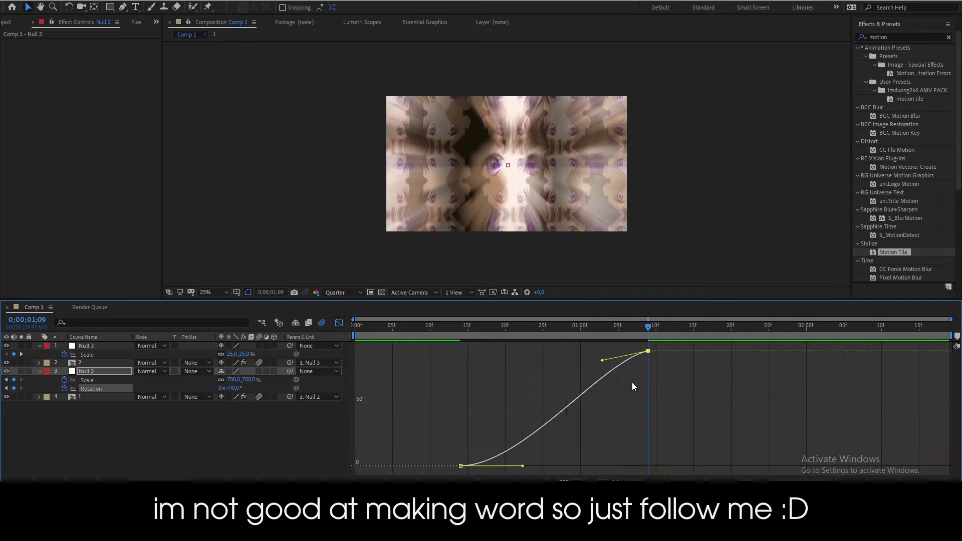